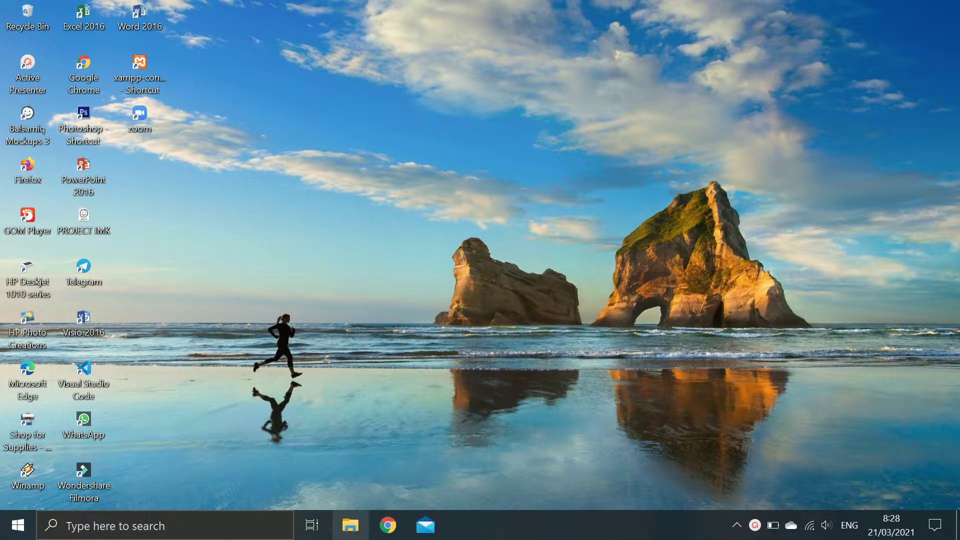
Step: Open Disk Cleanup for Local Disk (C:) from the drive's Properties in File Explorer
left_click(350, 525)
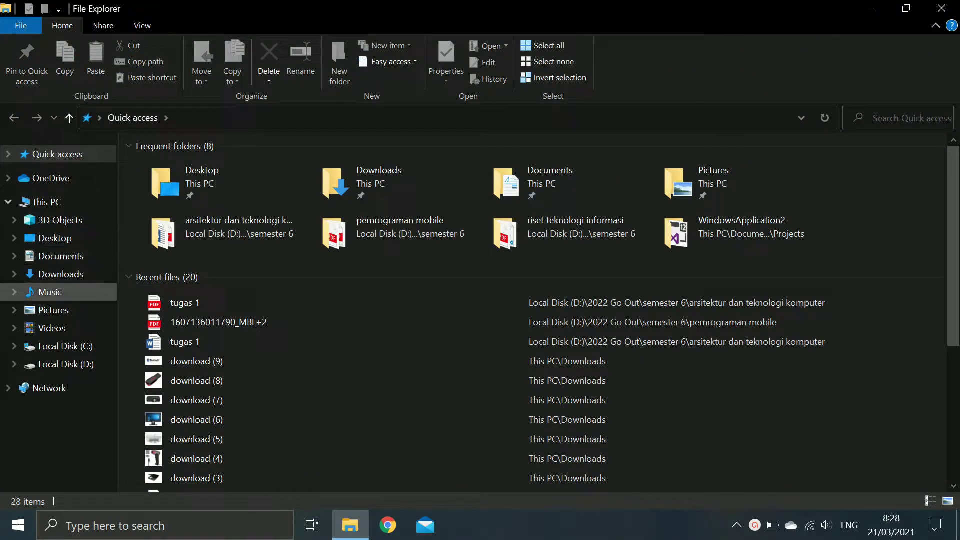
left_click(46, 202)
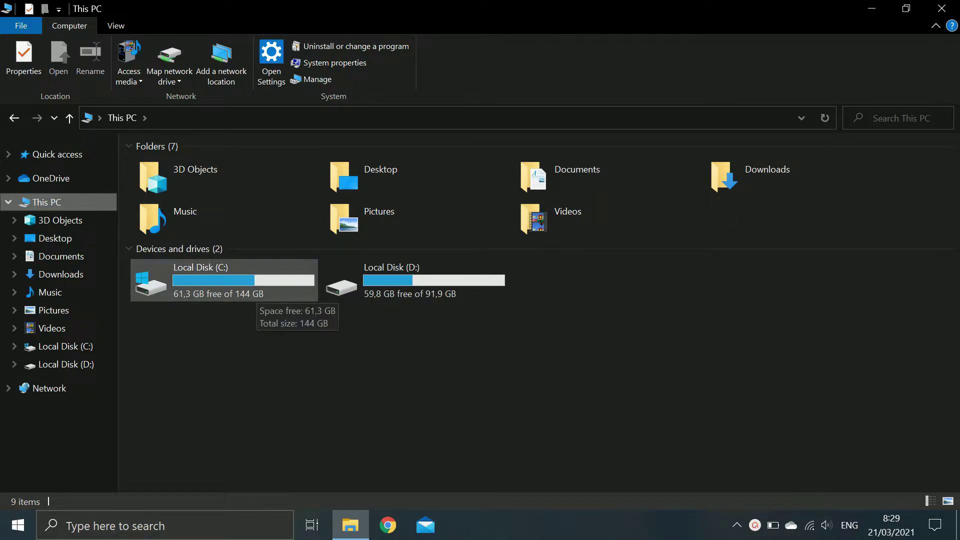
right_click(257, 293)
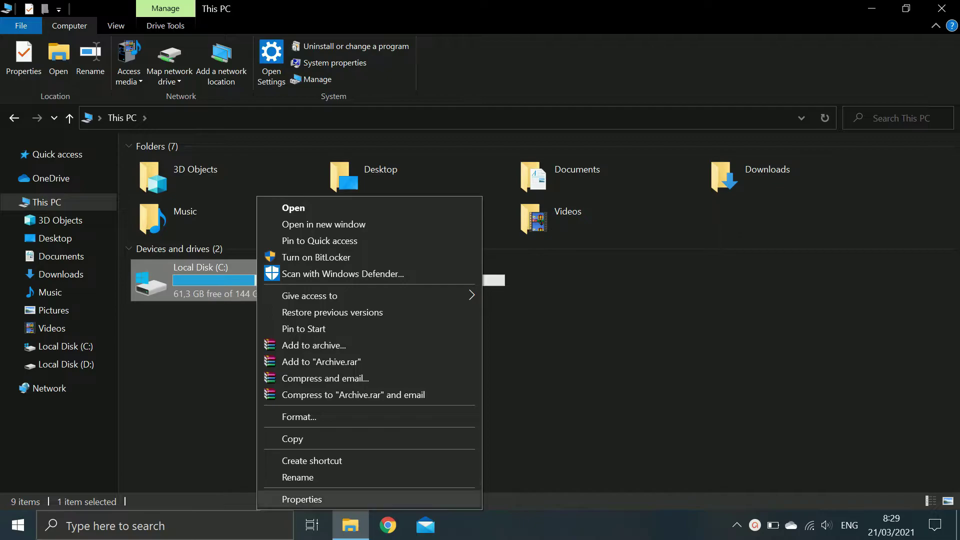
left_click(301, 499)
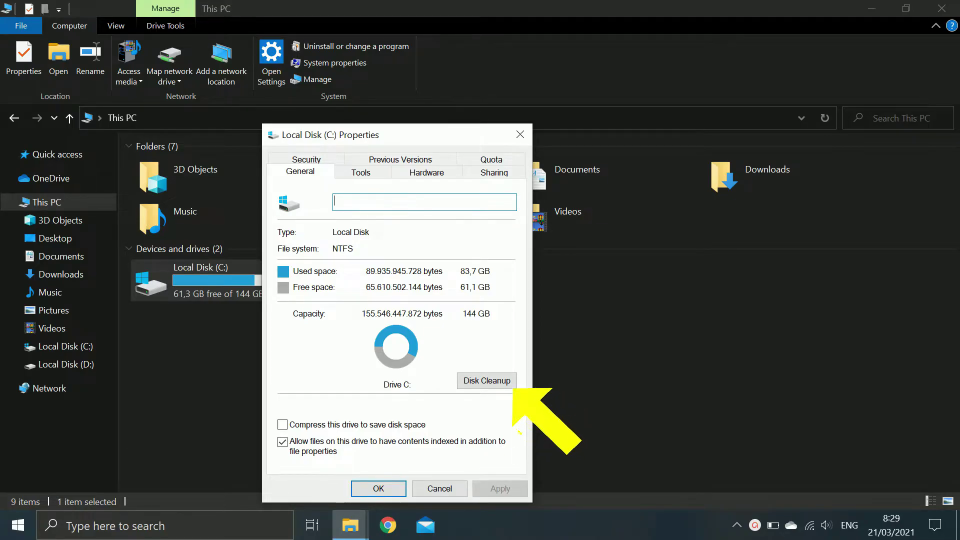
left_click(486, 380)
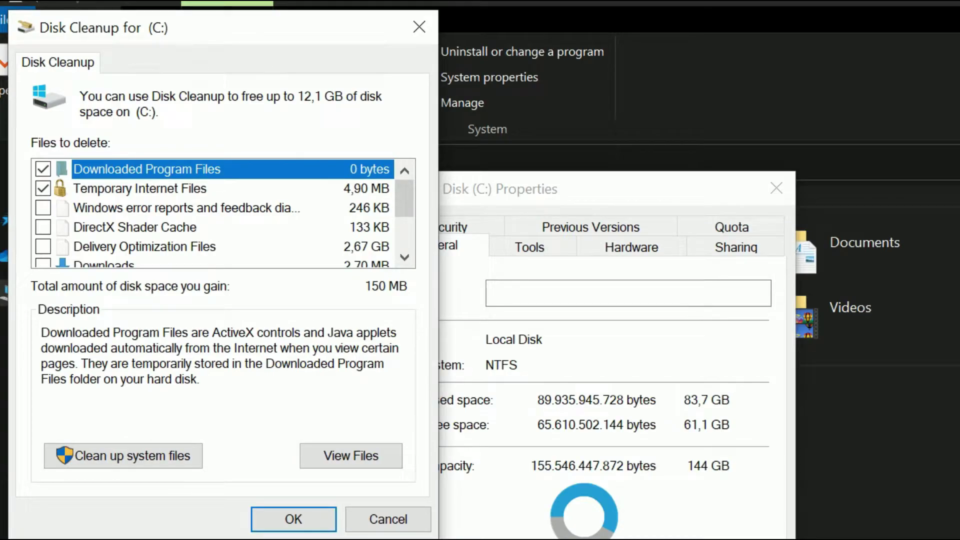
Step: Exclude Downloaded Program Files from the cleanup and include Windows error reports, DirectX Shader Cache, Delivery Optimization Files, Recycle Bin and Temporary files
key("space")
left_click(43, 208)
left_click(43, 227)
left_click(43, 246)
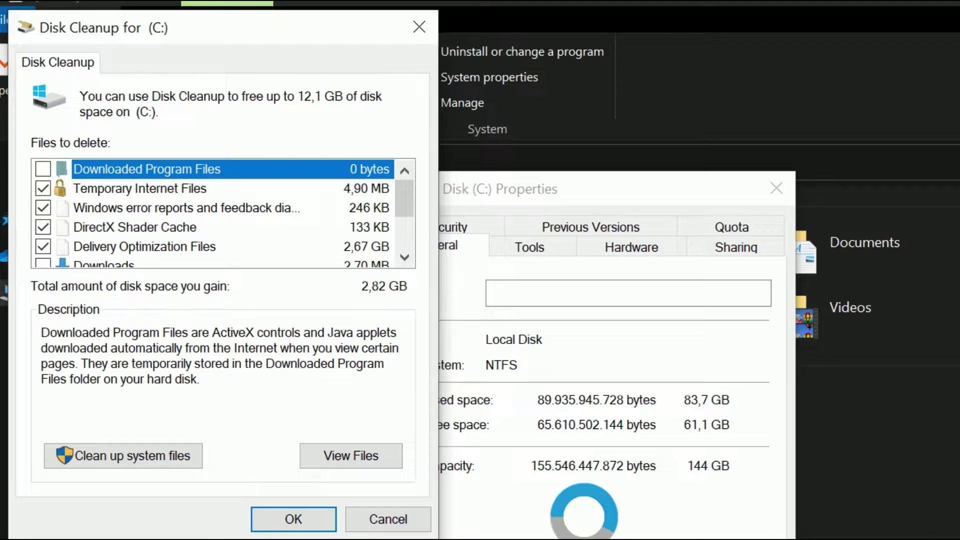
scroll(222, 214, "down", 1)
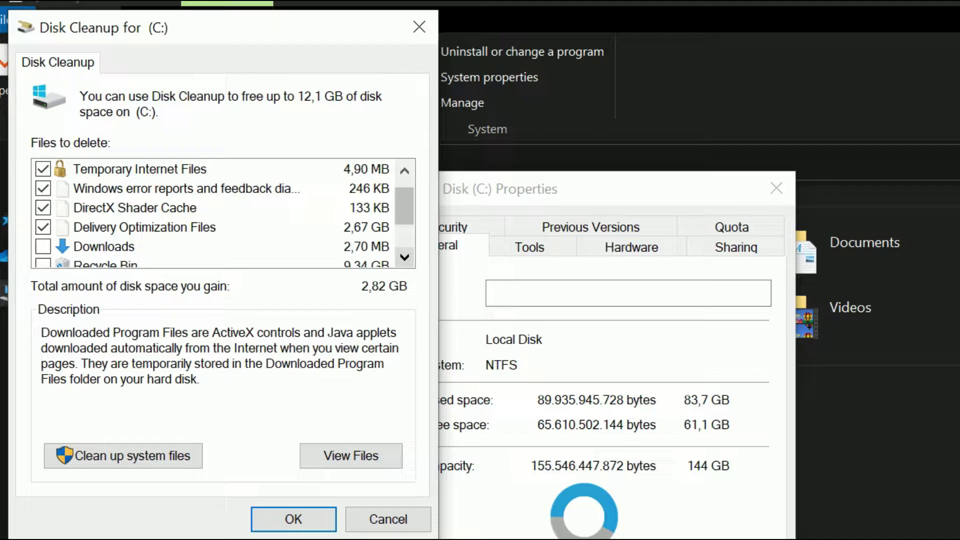
scroll(223, 214, "down", 1)
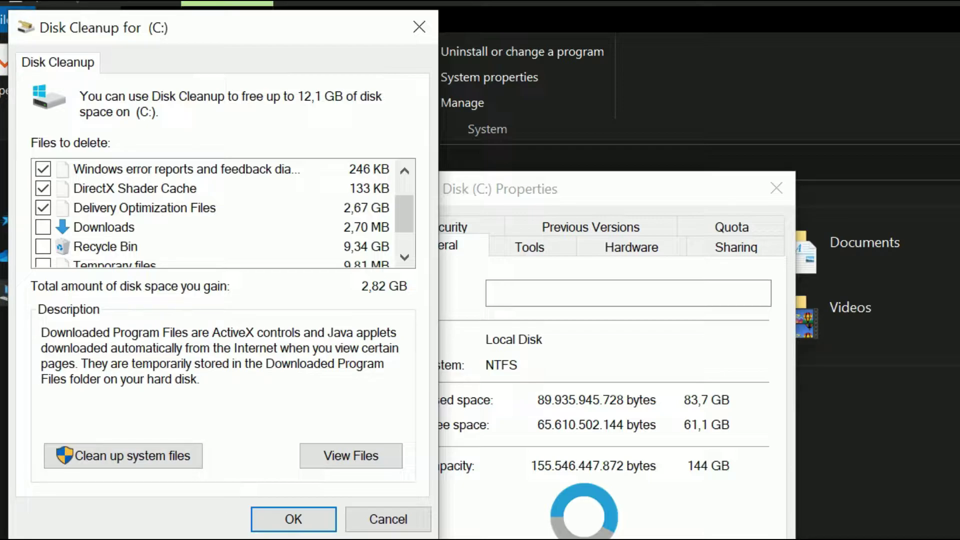
left_click(43, 247)
scroll(404, 257, "down", 1)
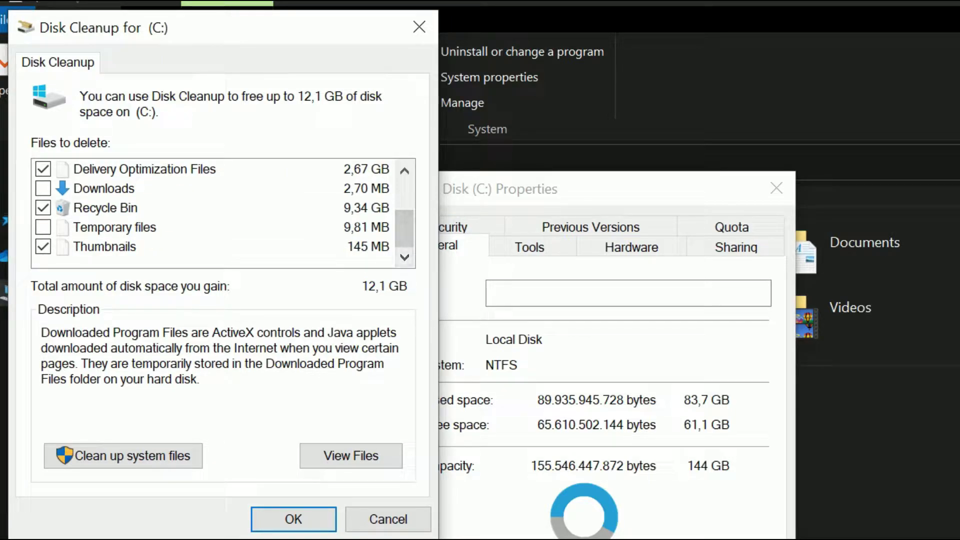
left_click(43, 227)
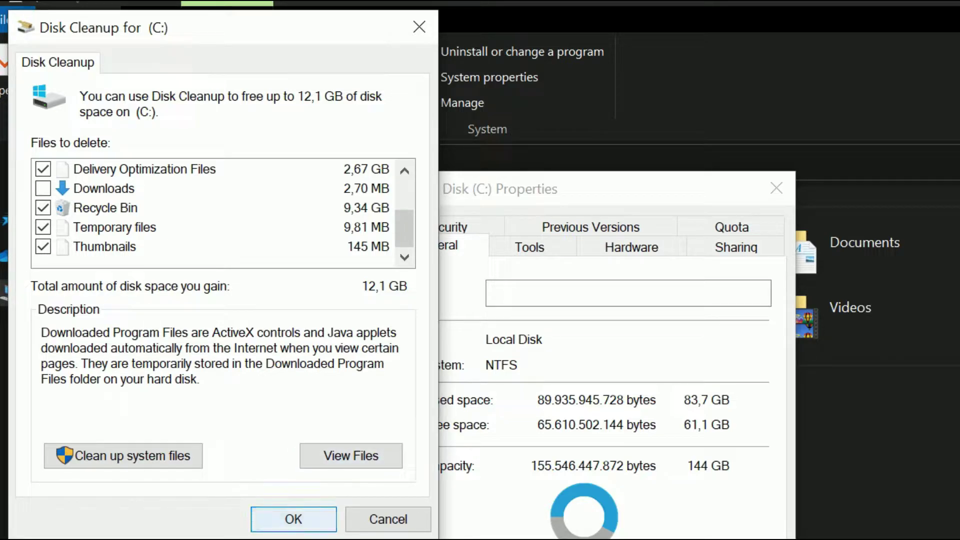
Step: Run the cleanup, permanently delete the chosen files, and close the C: drive's Properties
left_click(293, 520)
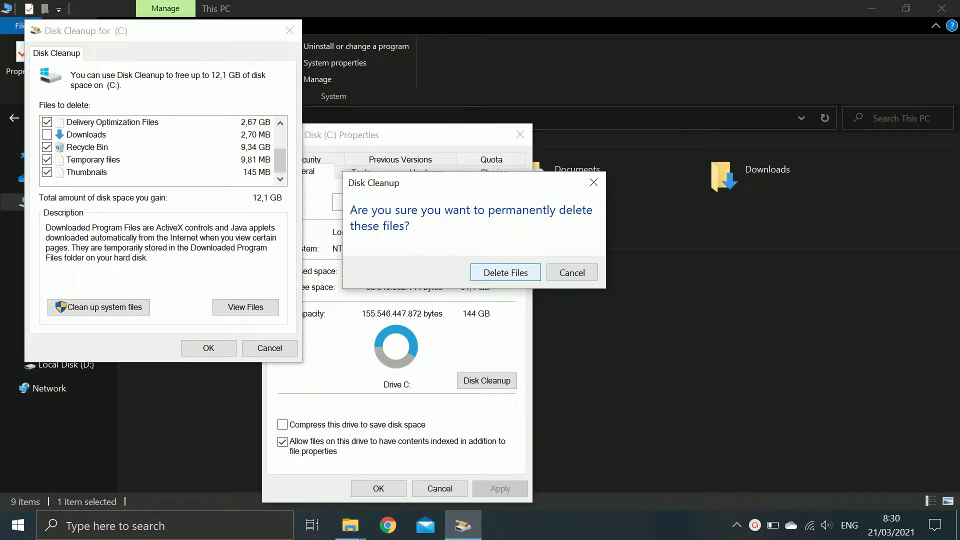
key("Return")
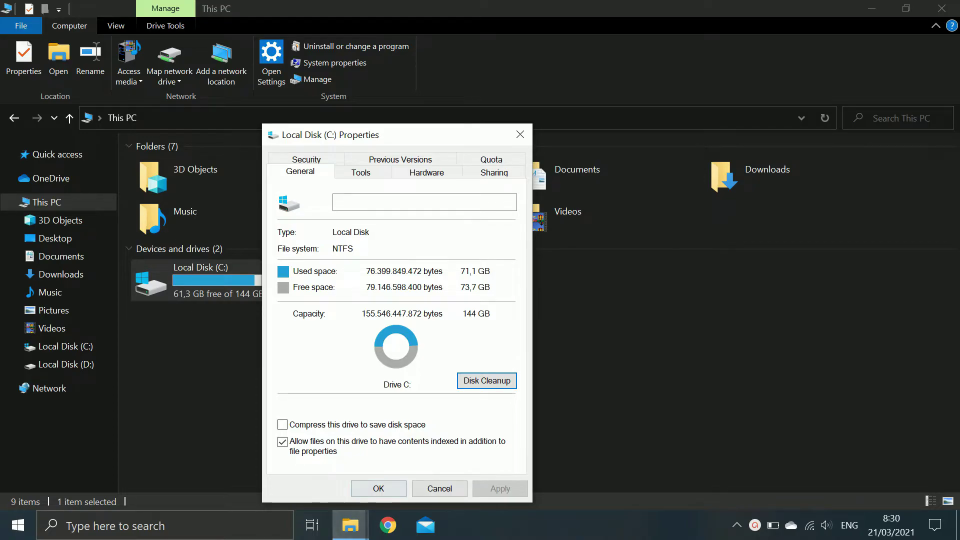
left_click(379, 489)
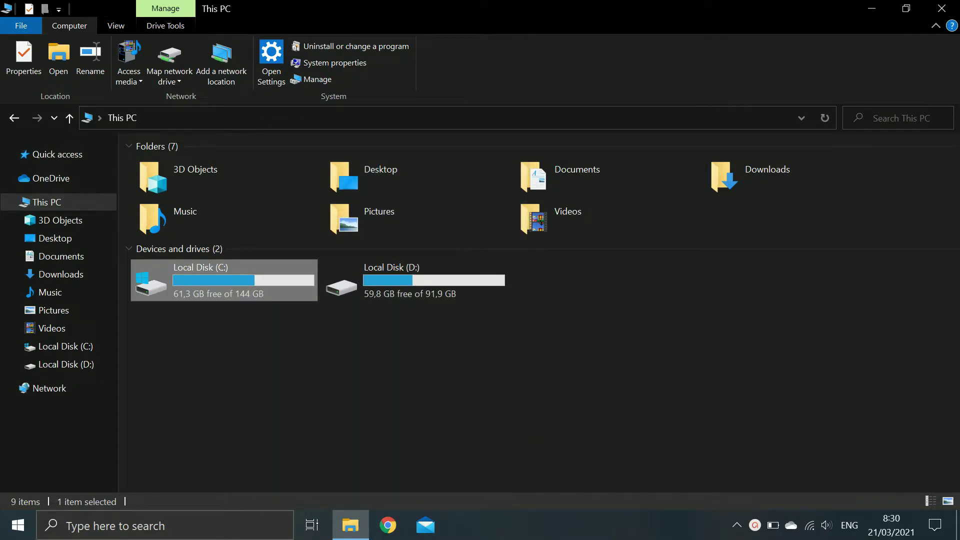
Step: Refresh This PC to update the drives' free space, and close File Explorer
key("ctrl+space")
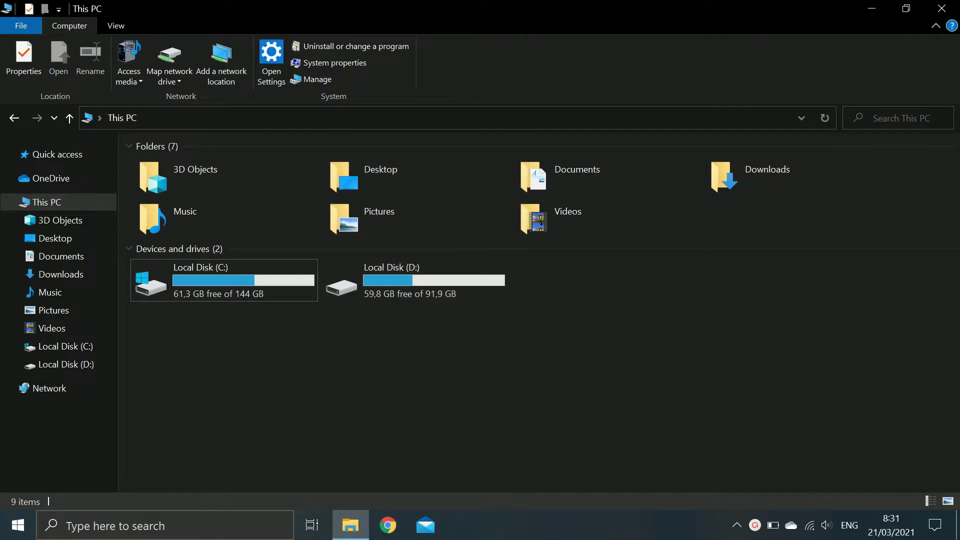
key("shift+F10")
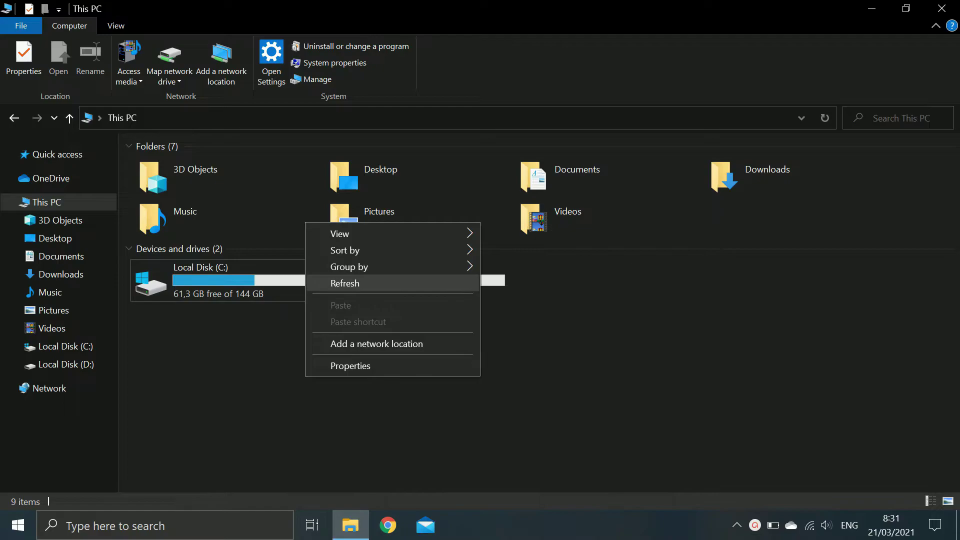
key("Return")
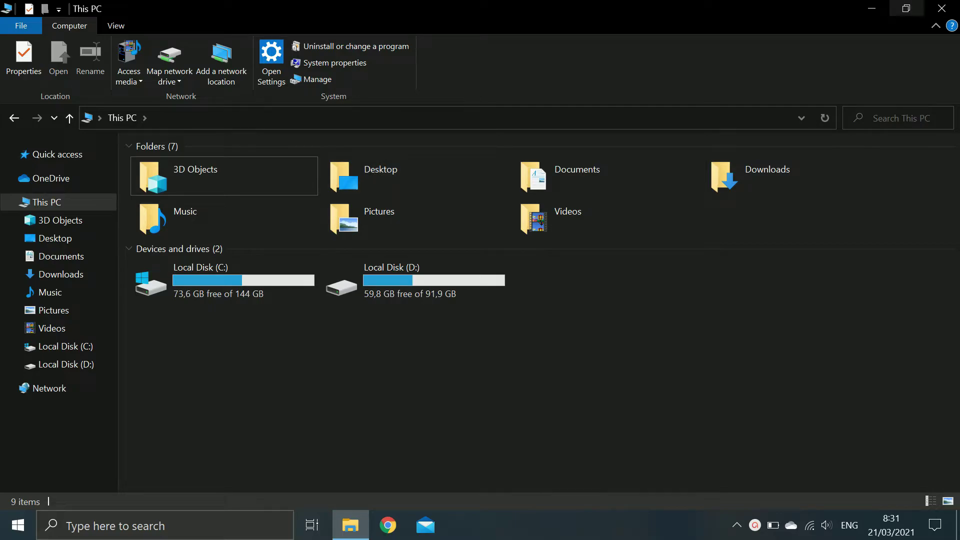
left_click(942, 9)
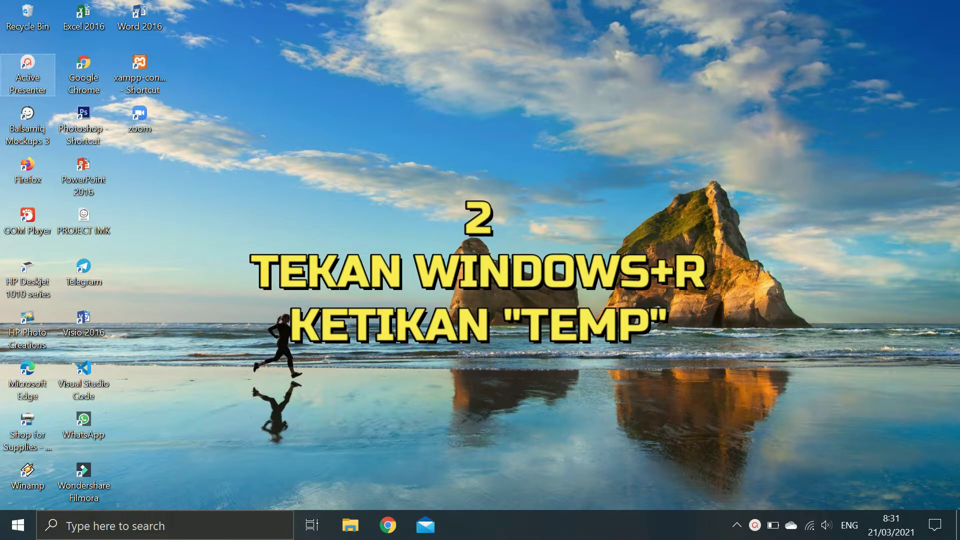
Step: Open the Windows Temp folder with the Run command temp, delete all of its contents, and close the folder
key("super+r")
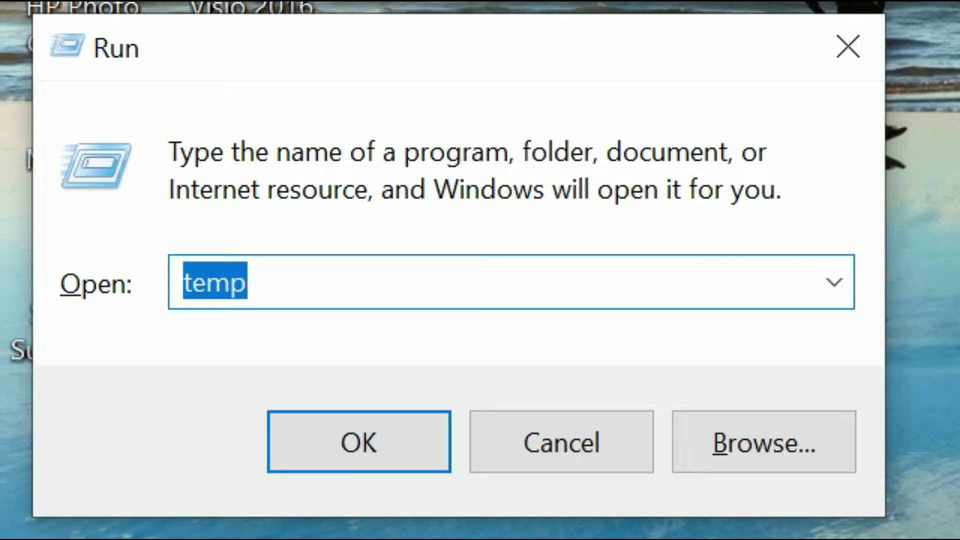
type("temp")
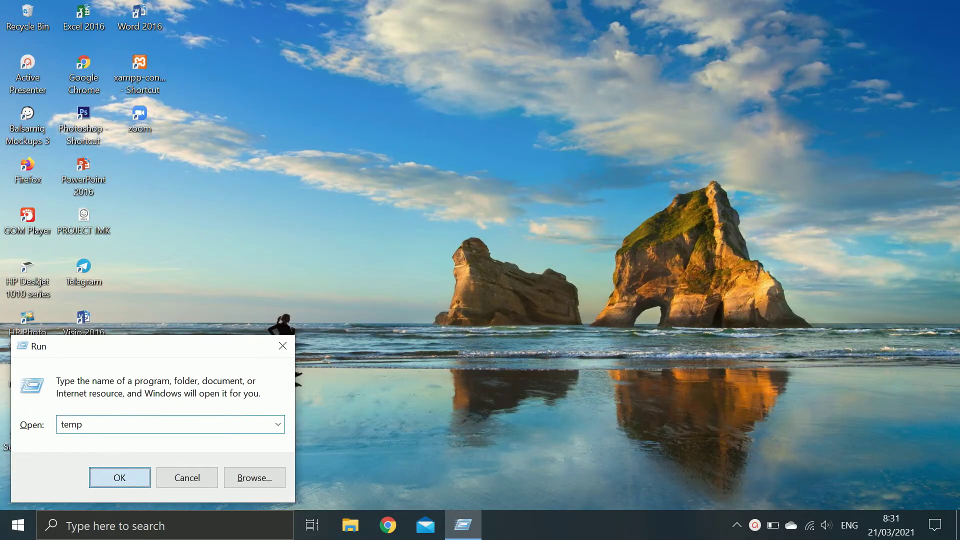
key("Return")
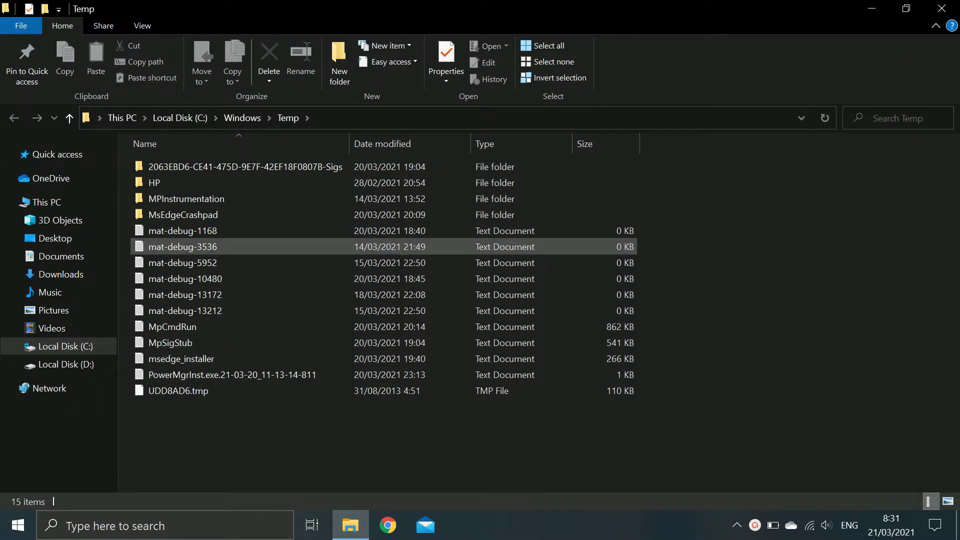
key("ctrl+a")
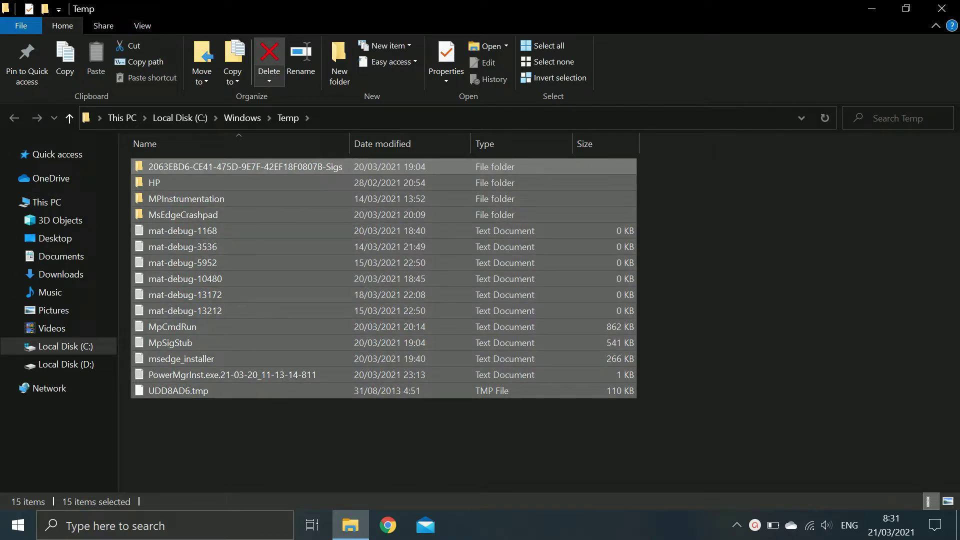
key("Delete")
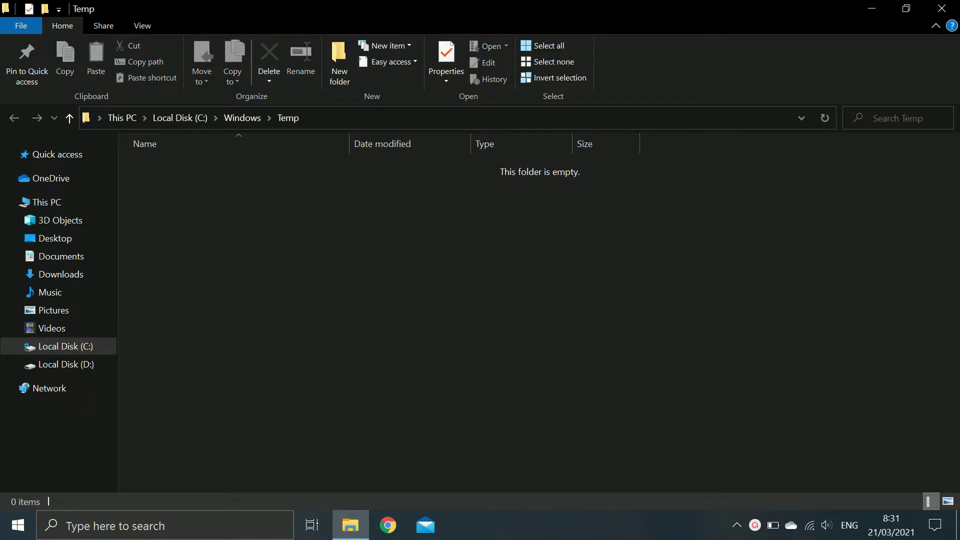
left_click(941, 9)
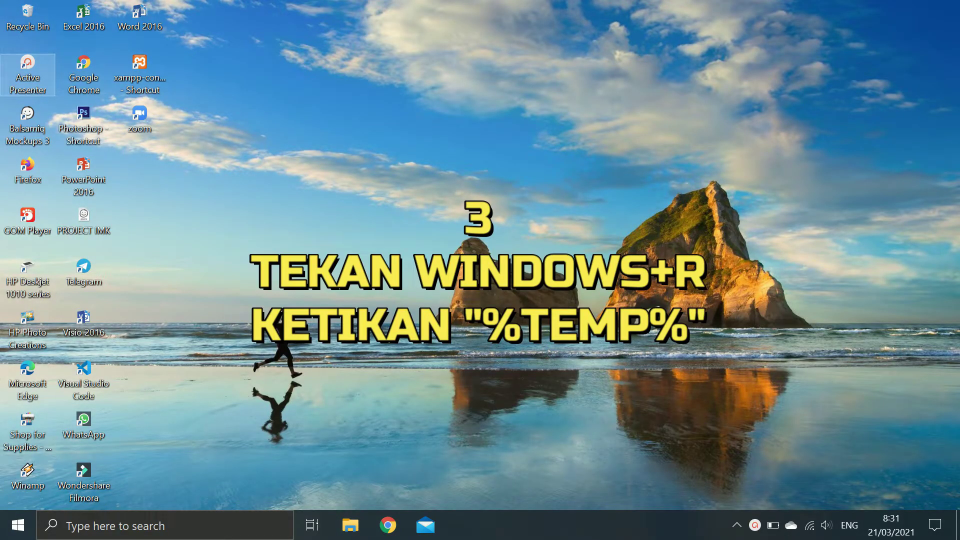
Step: Open the user's local Temp folder with the Run command %temp%
key("super+r")
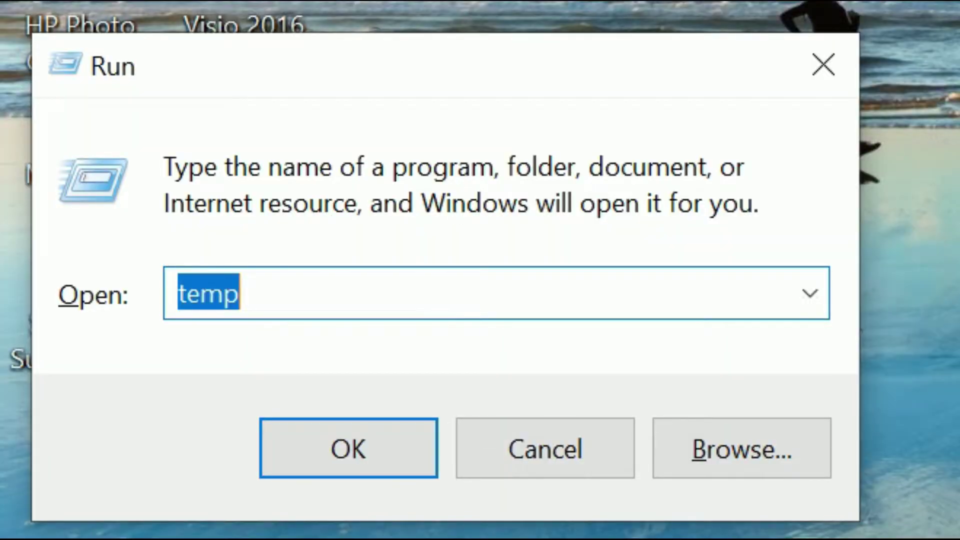
type("%")
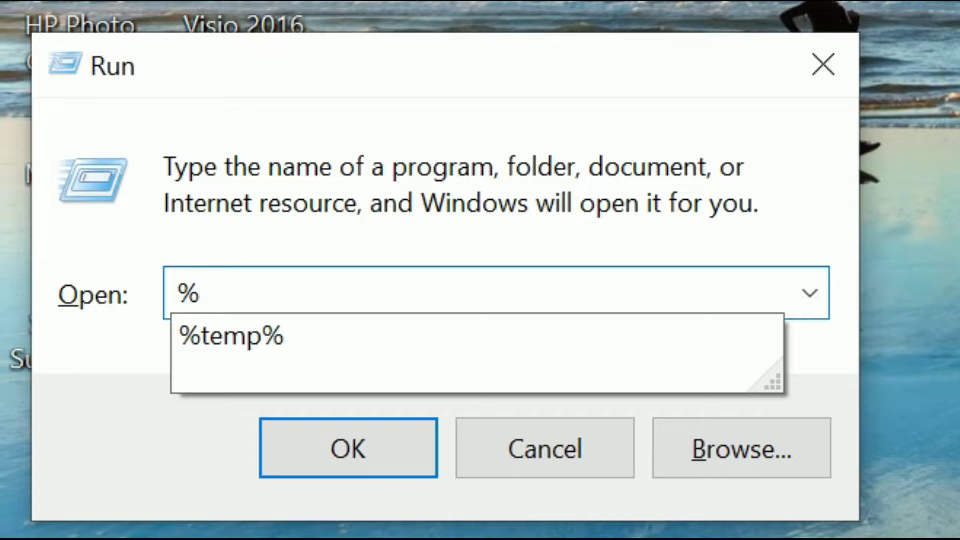
key("Return")
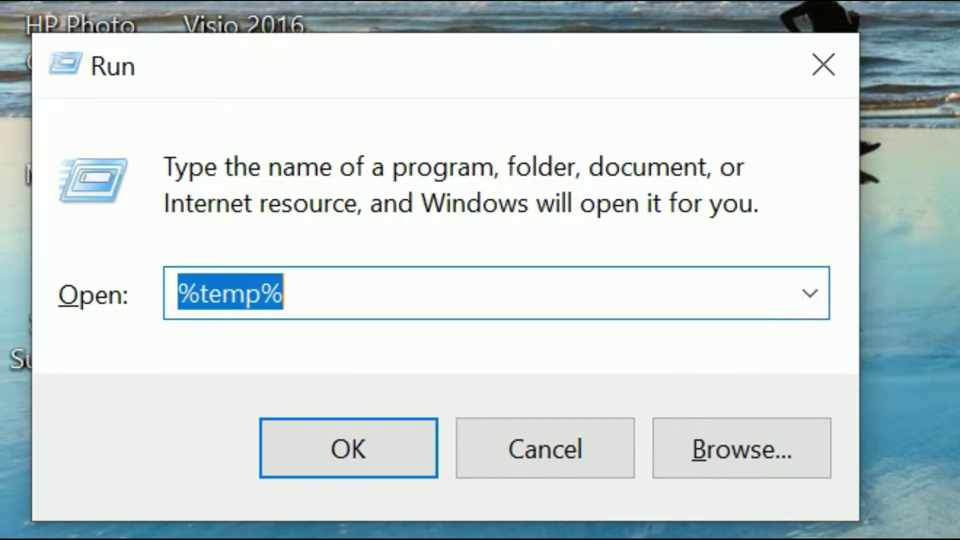
key("End")
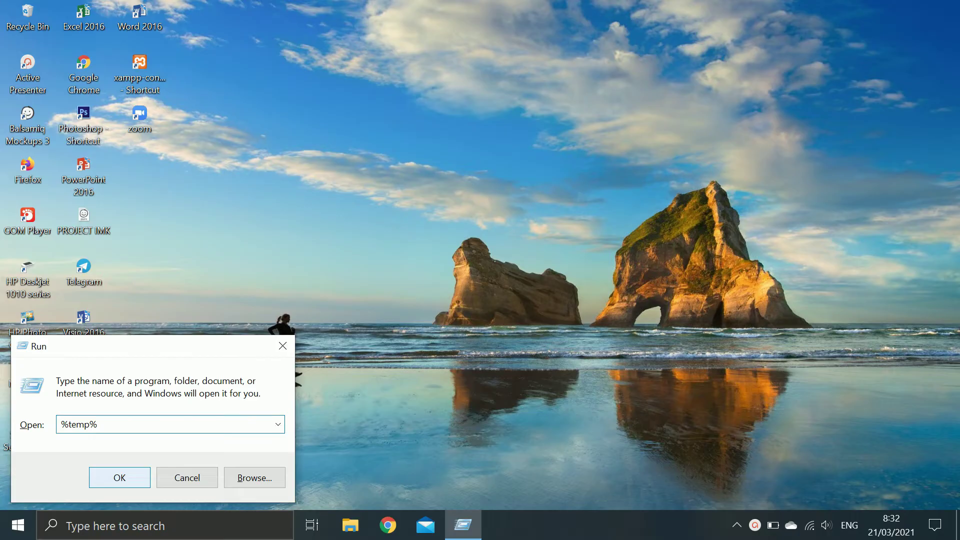
left_click(349, 448)
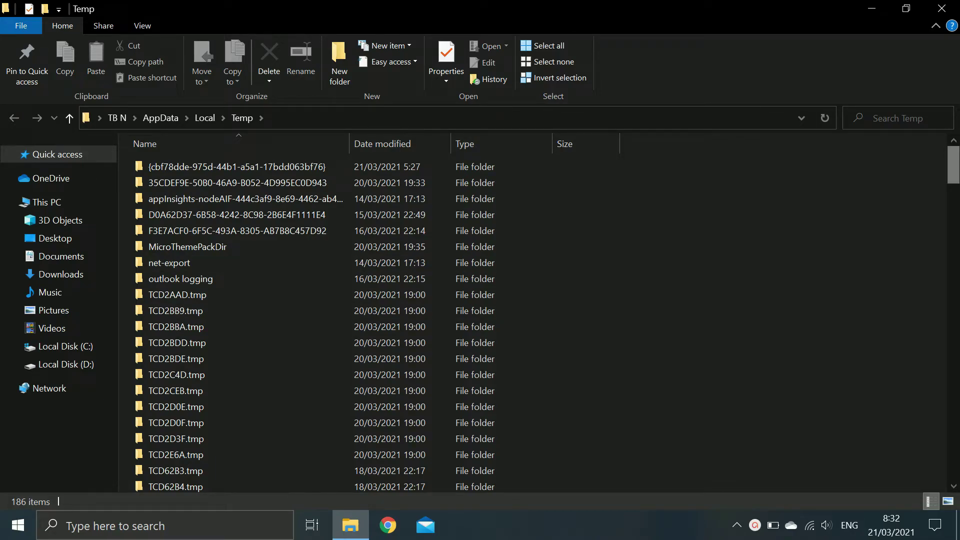
mouse_move(954, 165)
left_mouse_down()
mouse_move(954, 341)
mouse_move(954, 165)
left_mouse_up()
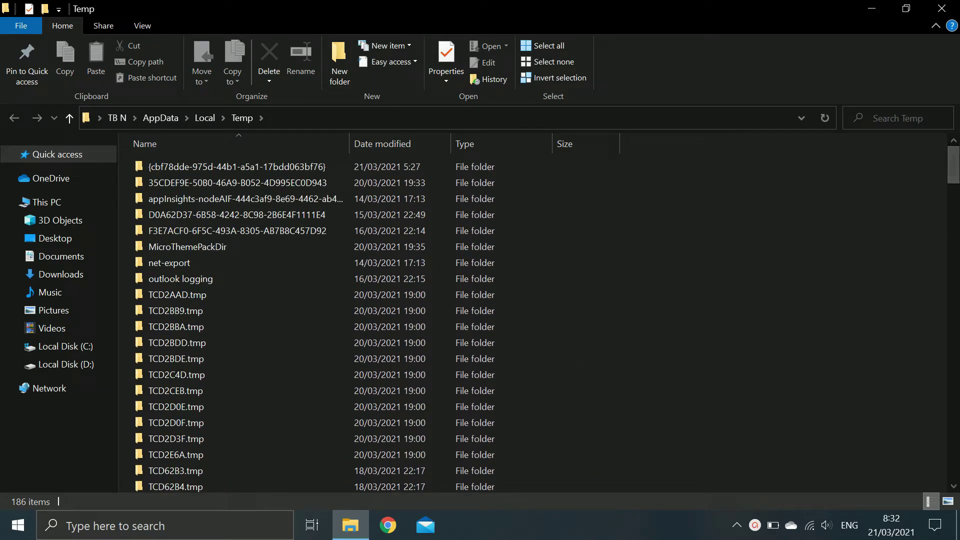
Step: Delete all items in the user's Temp folder, skipping the three folders that require administrator permission
key("ctrl+a")
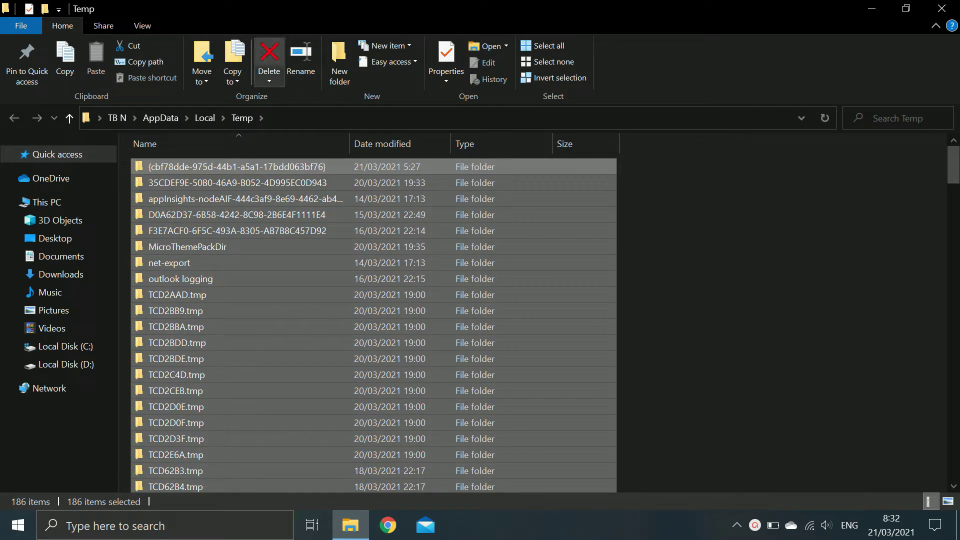
key("Delete")
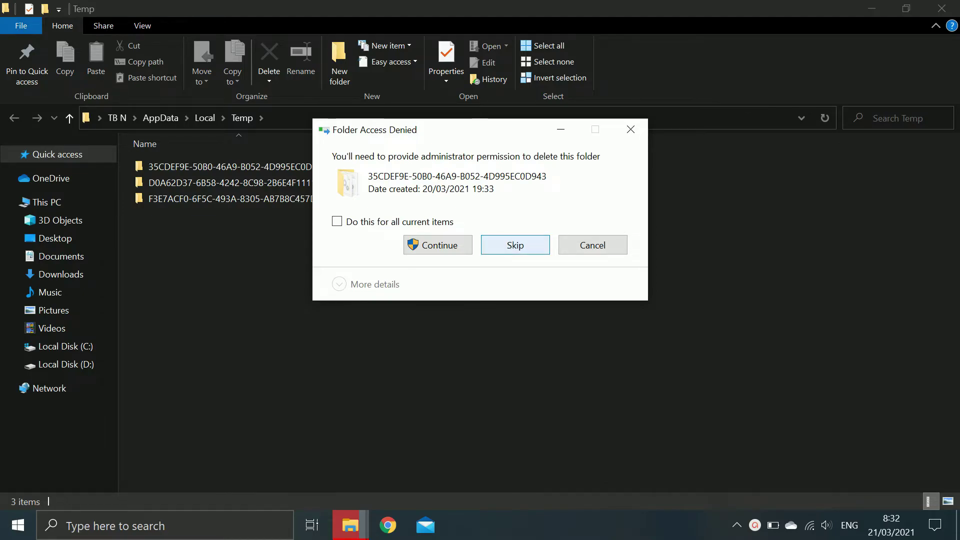
key("Return")
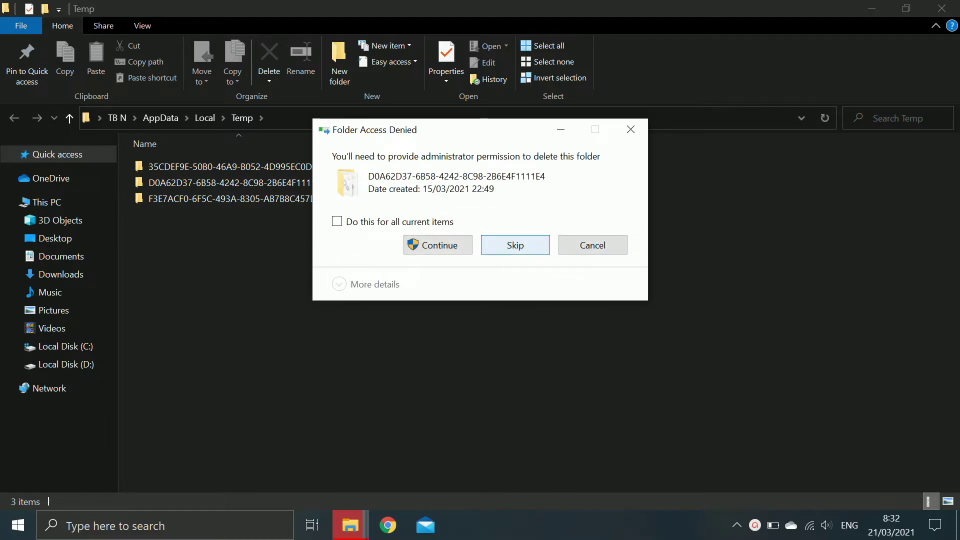
key("Return")
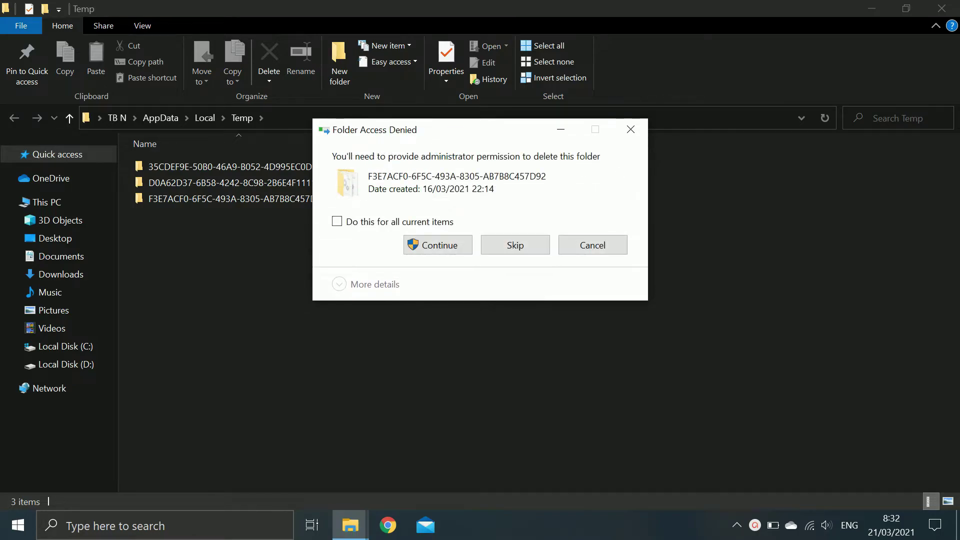
key("Return")
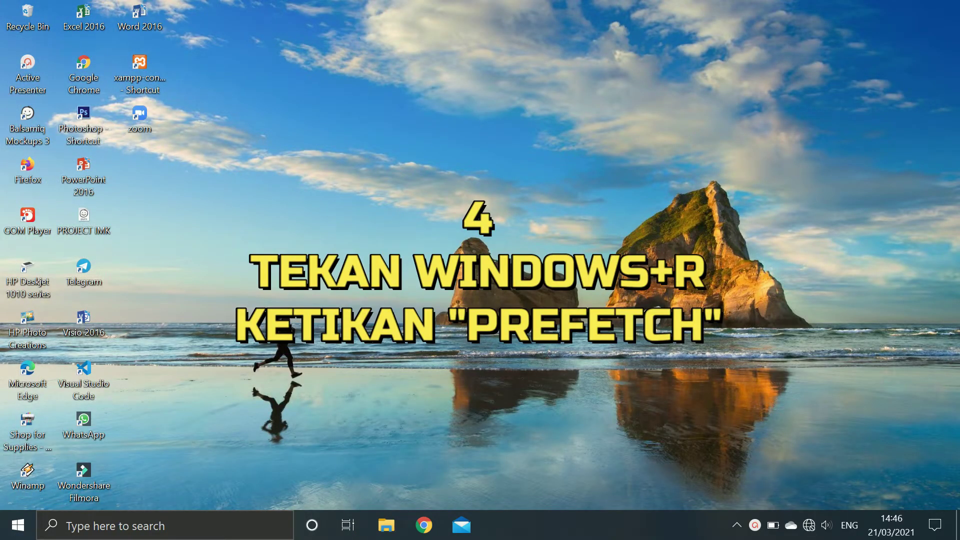
Step: Open the Windows Prefetch folder with the Run command prefetch and select all of its contents
key("super+r")
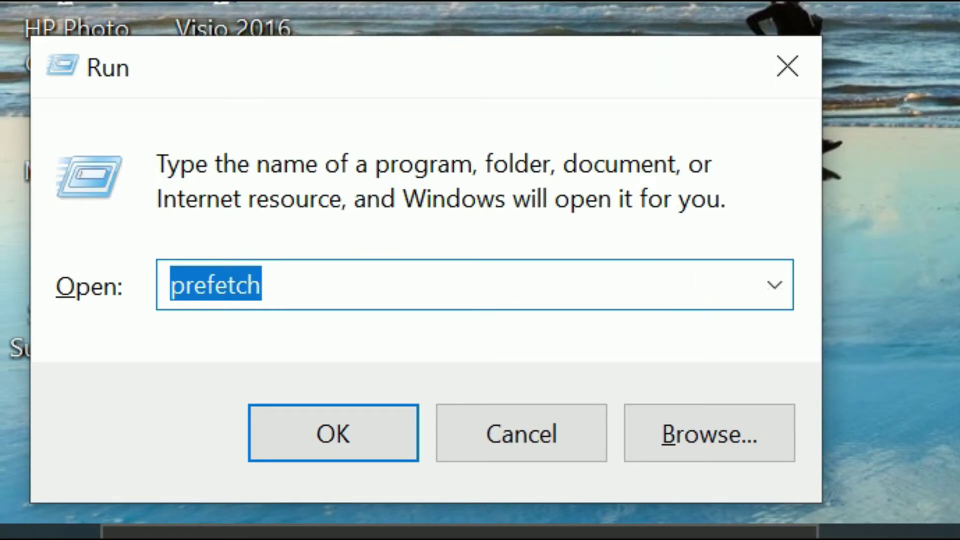
type("p")
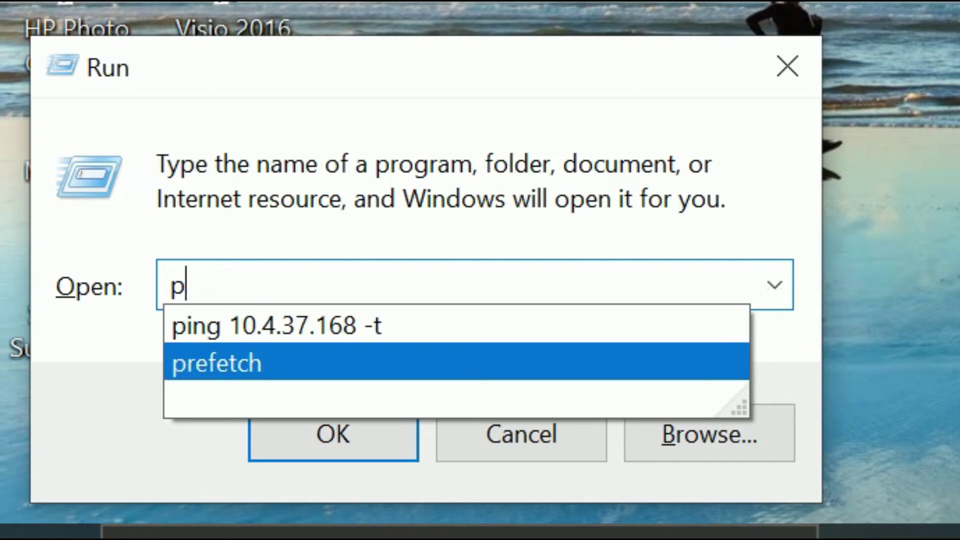
left_click(215, 362)
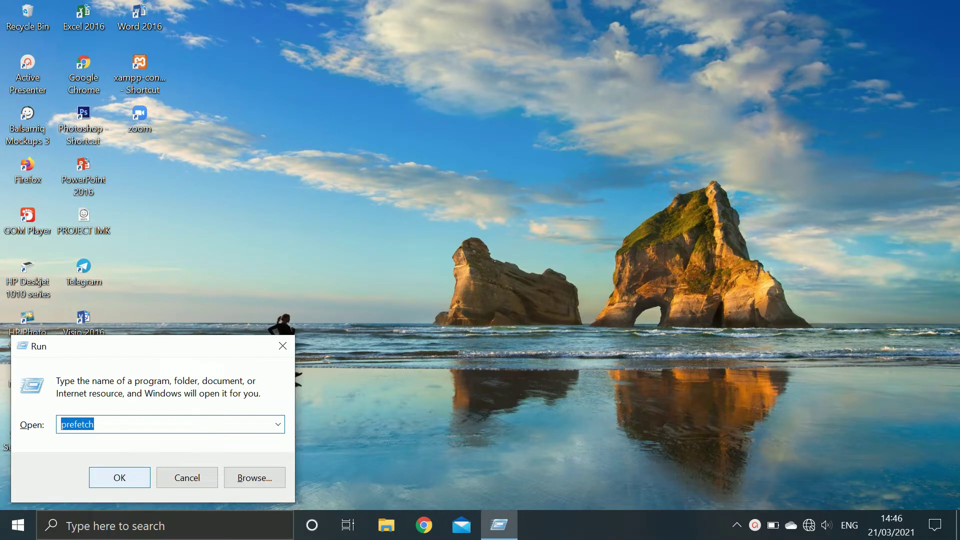
left_click(333, 433)
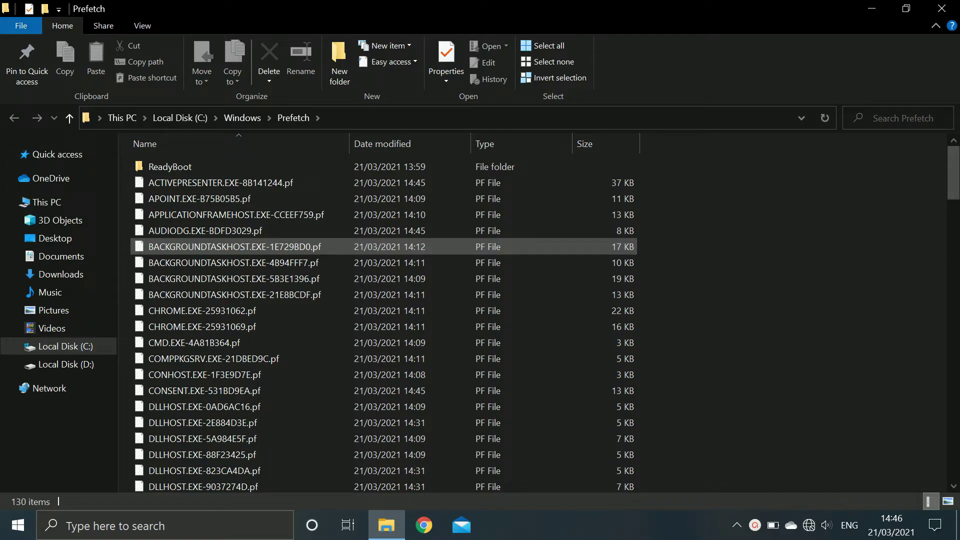
key("ctrl+a")
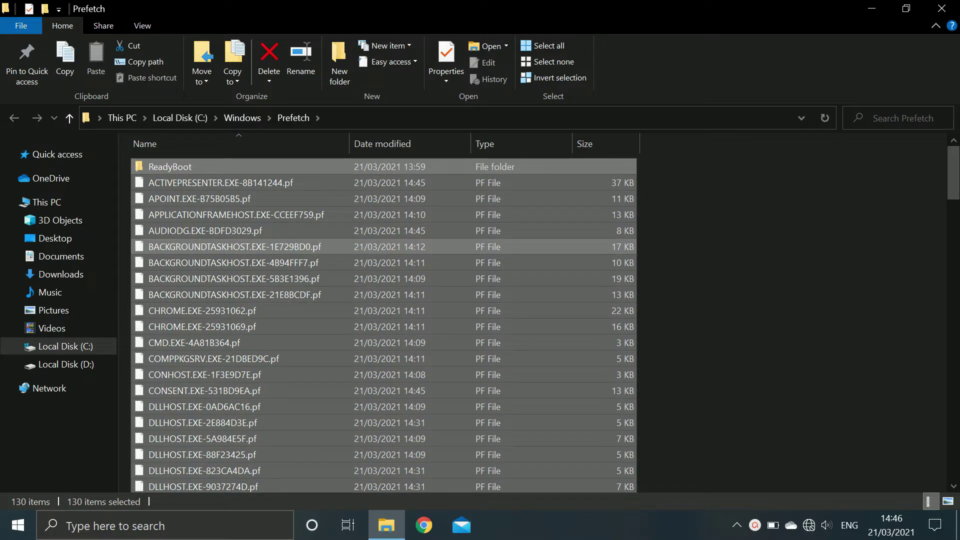
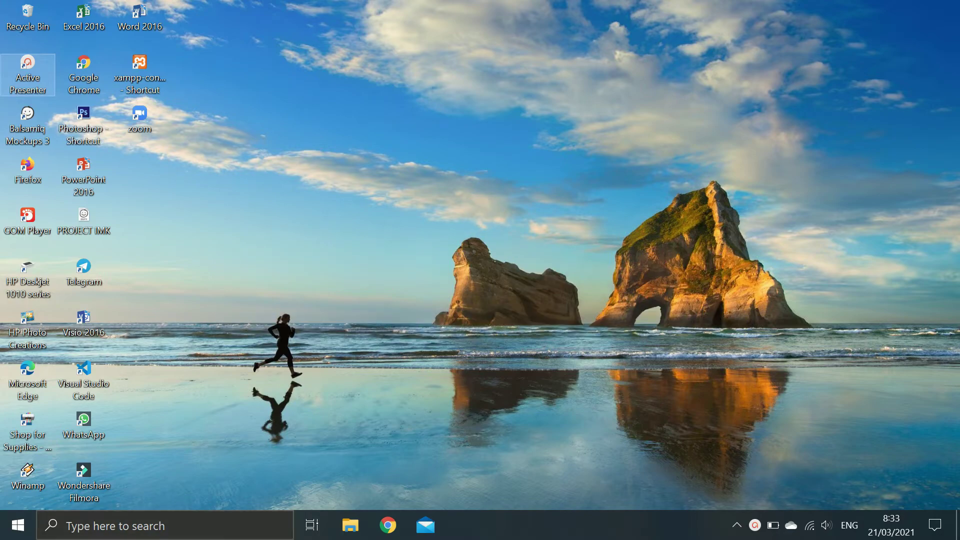
Step: Open Control Panel and bring up its list of installed programs for uninstalling
left_click(165, 525)
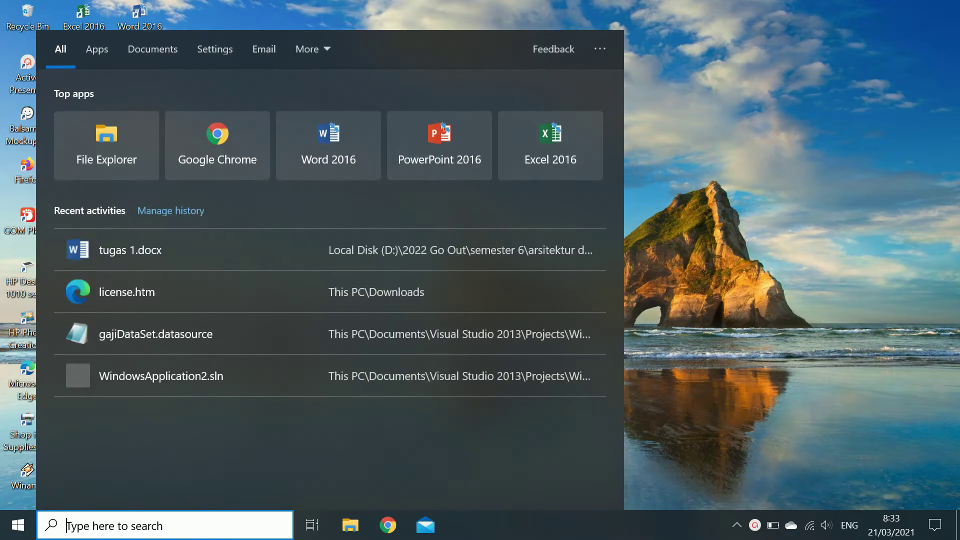
type("c")
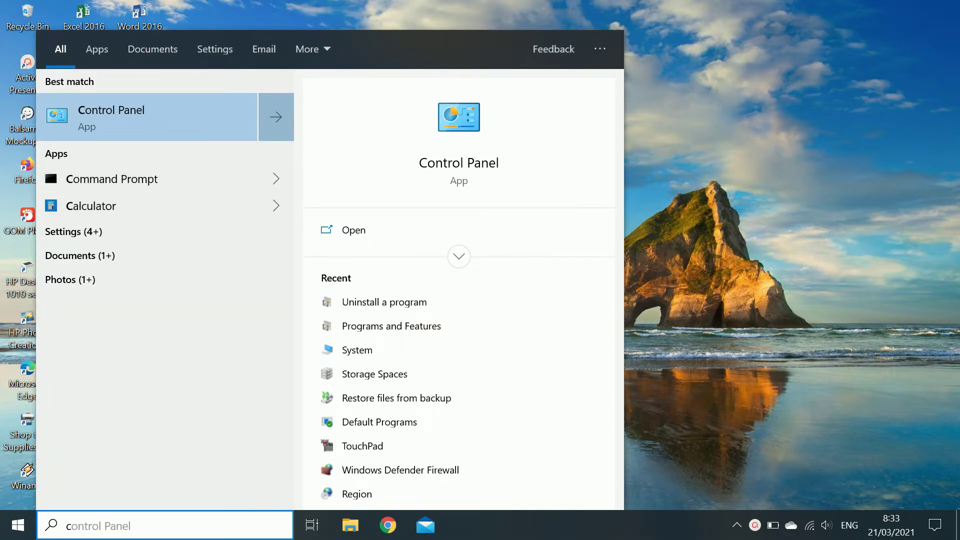
key("Return")
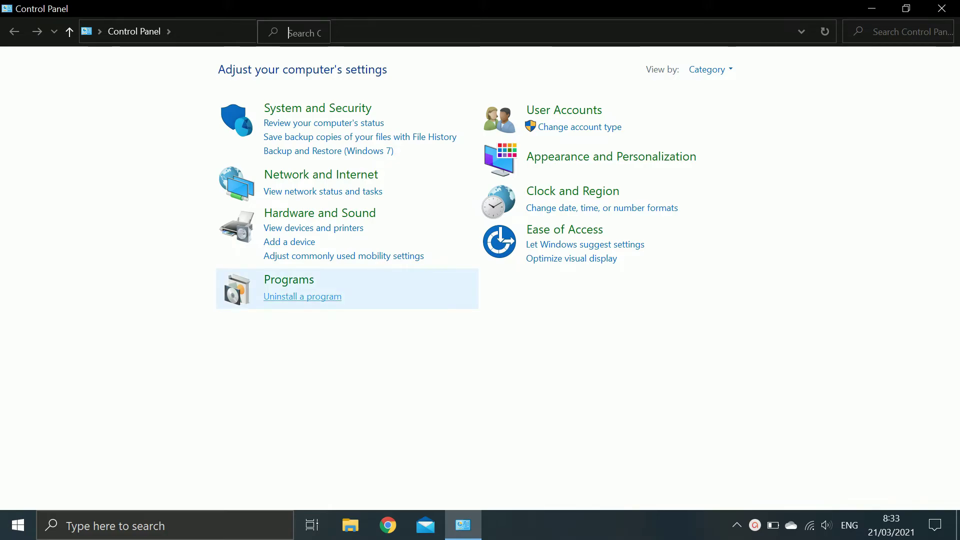
left_click(303, 296)
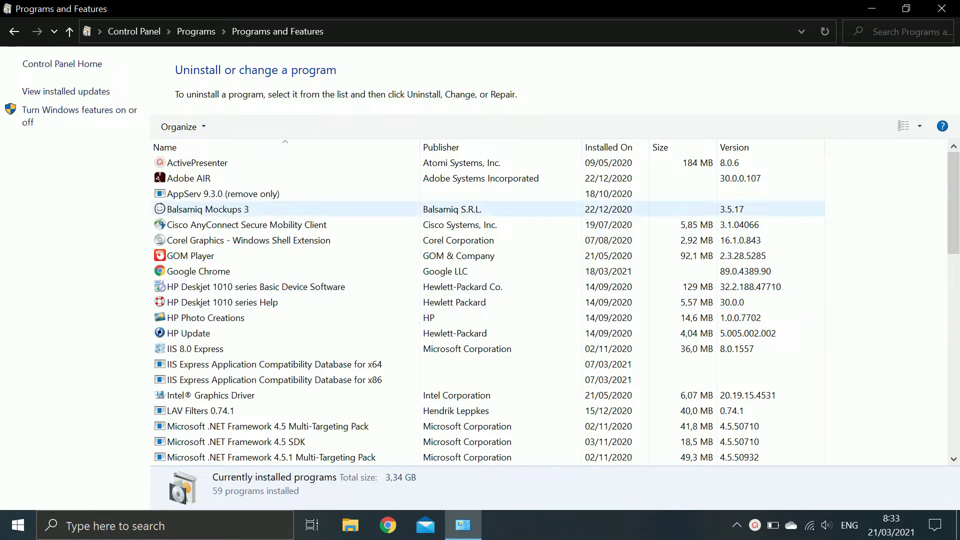
Step: Uninstall Microsoft SQL Server Data Tools - enu (12.0.30919.1) and confirm the removal
left_click_drag(954, 202, 954, 289)
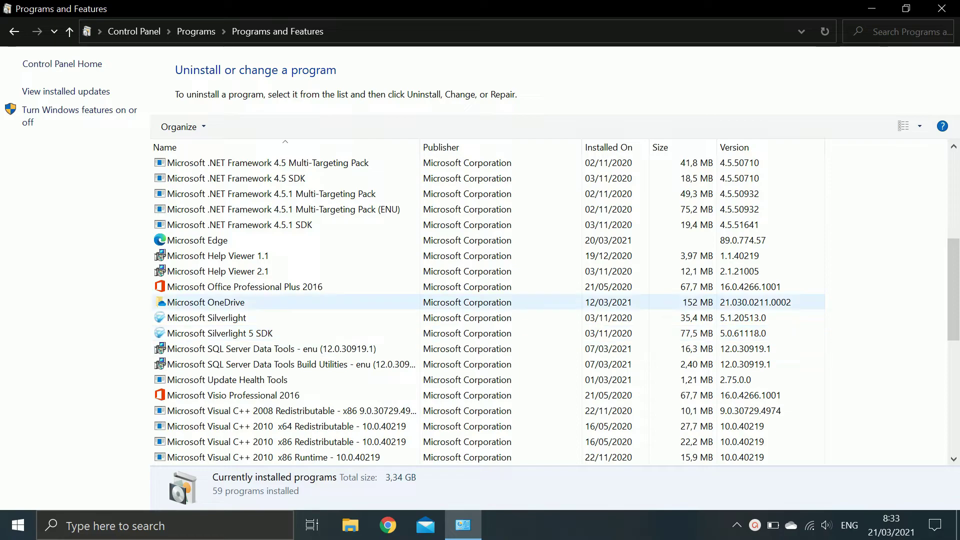
left_click(217, 256)
scroll(217, 255, "down", 1)
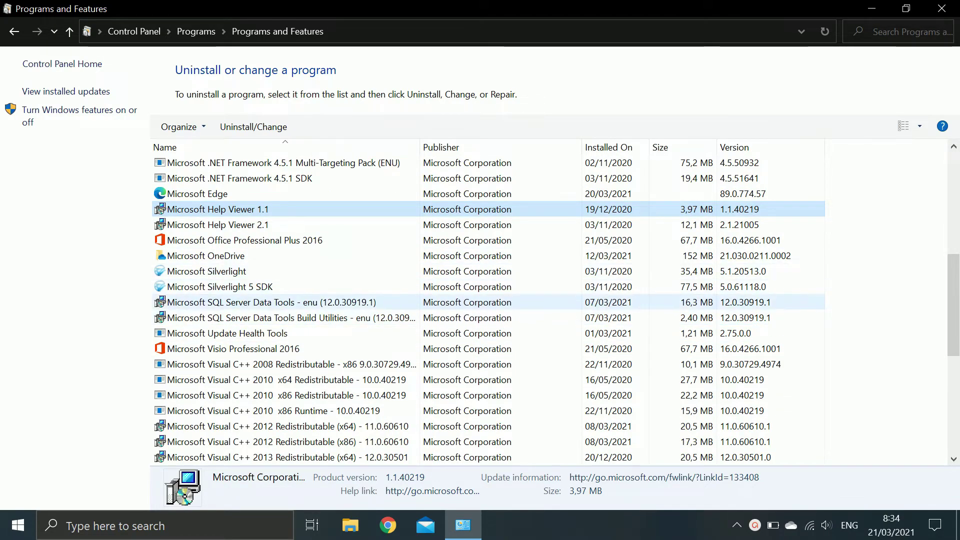
right_click(249, 297)
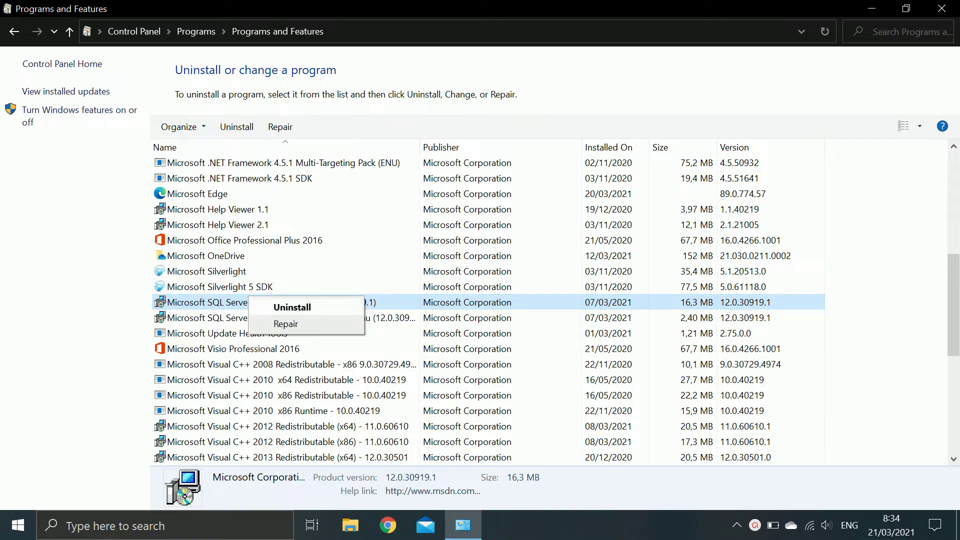
key("Return")
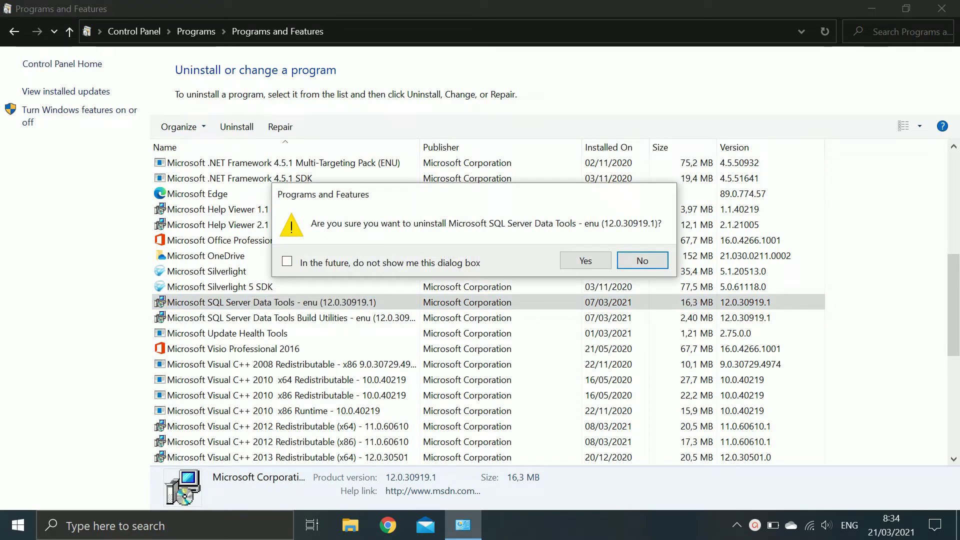
left_click(585, 261)
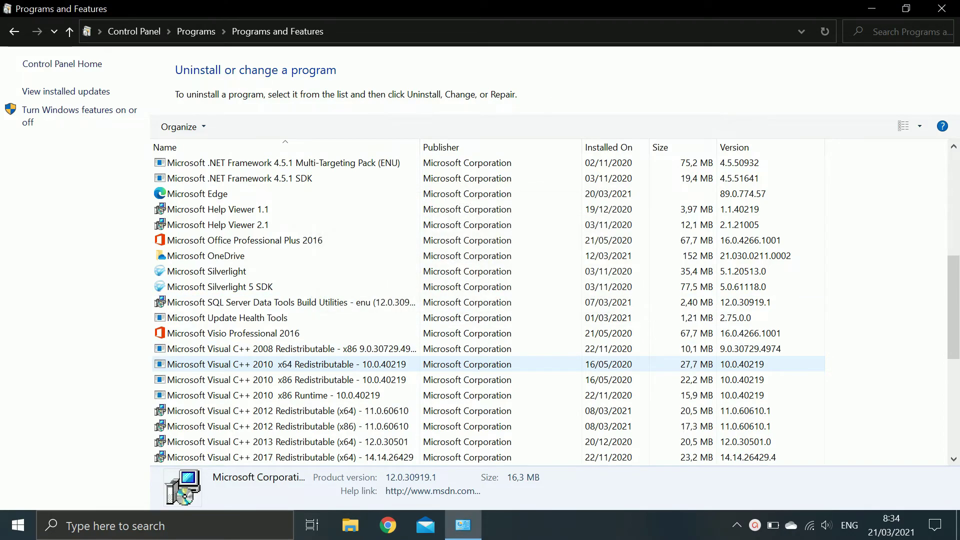
Step: Uninstall Microsoft SQL Server Data Tools Build Utilities - enu (12.0.30919.1), confirm the removal, and close Programs and Features
right_click(326, 303)
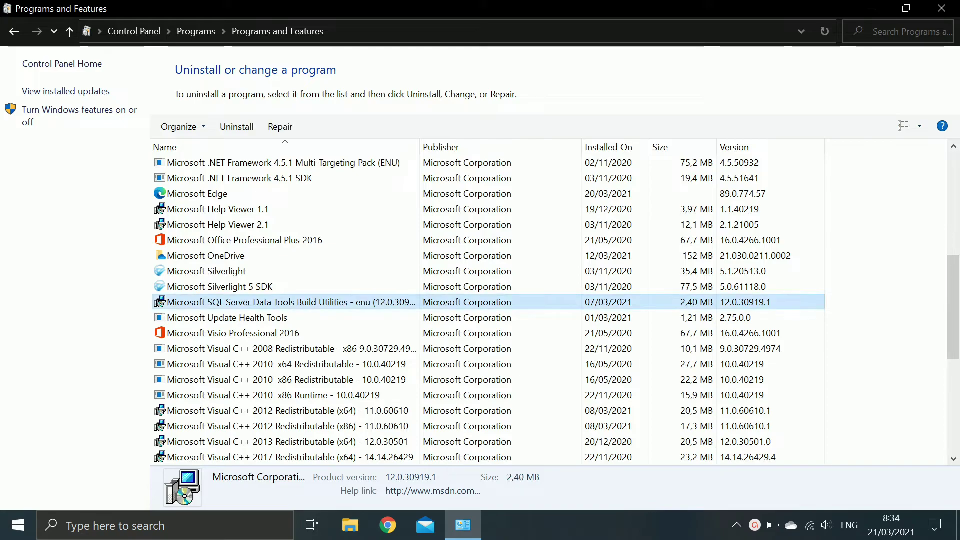
left_click(370, 311)
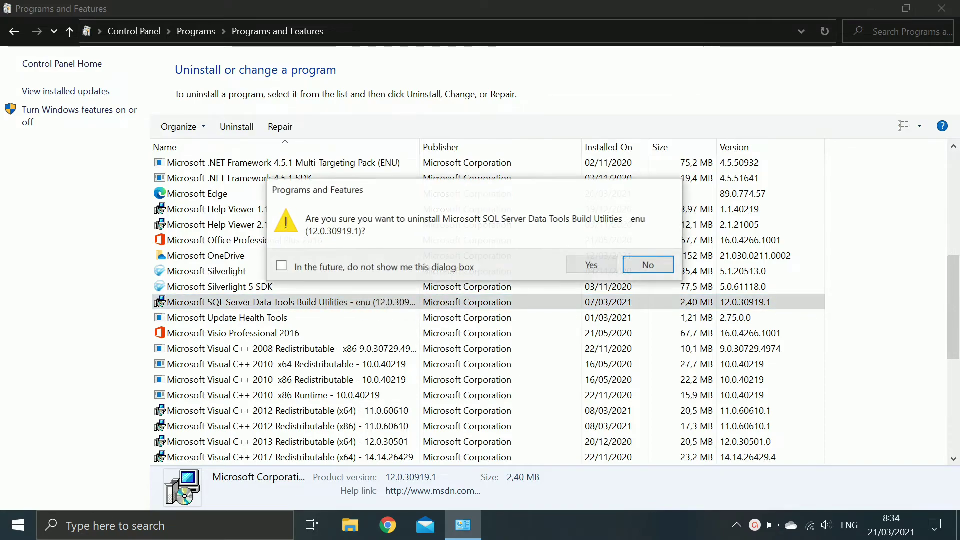
key("Left")
key("Return")
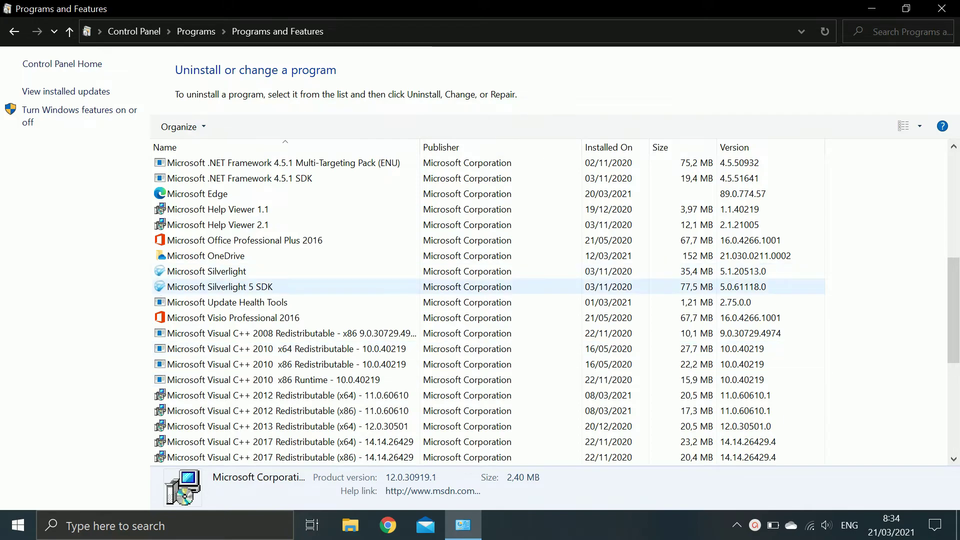
left_click(942, 9)
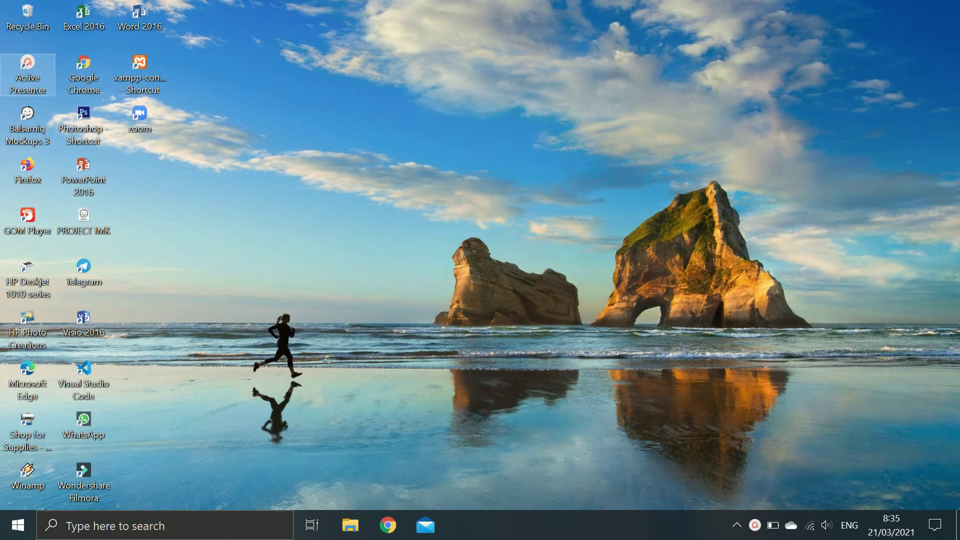
Step: Open This PC in File Explorer and refresh it to check the drives' free space
left_click(350, 525)
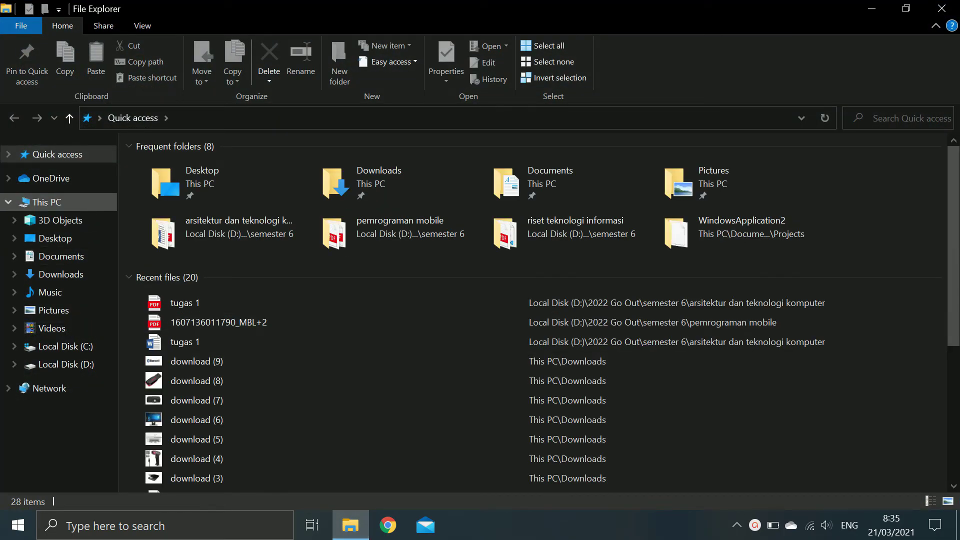
left_click(46, 202)
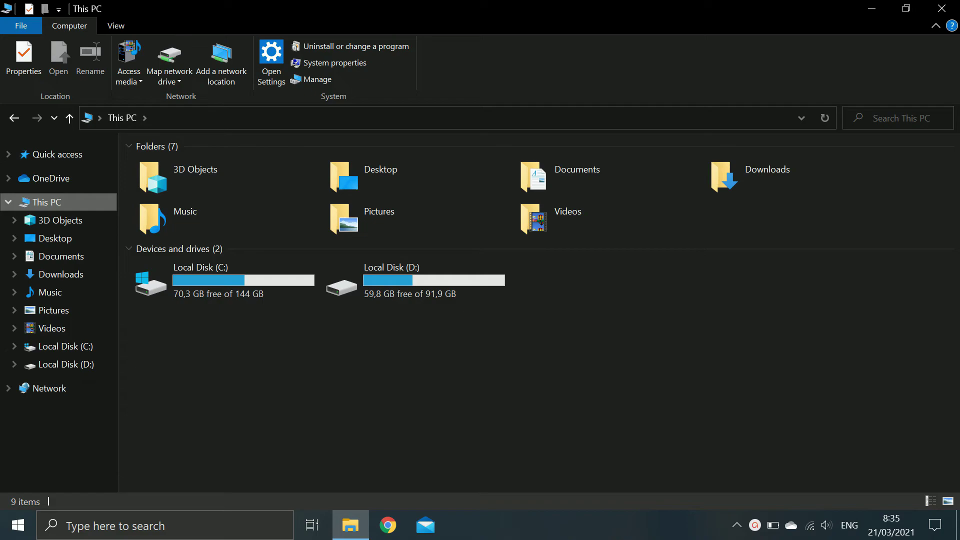
key("shift+F10")
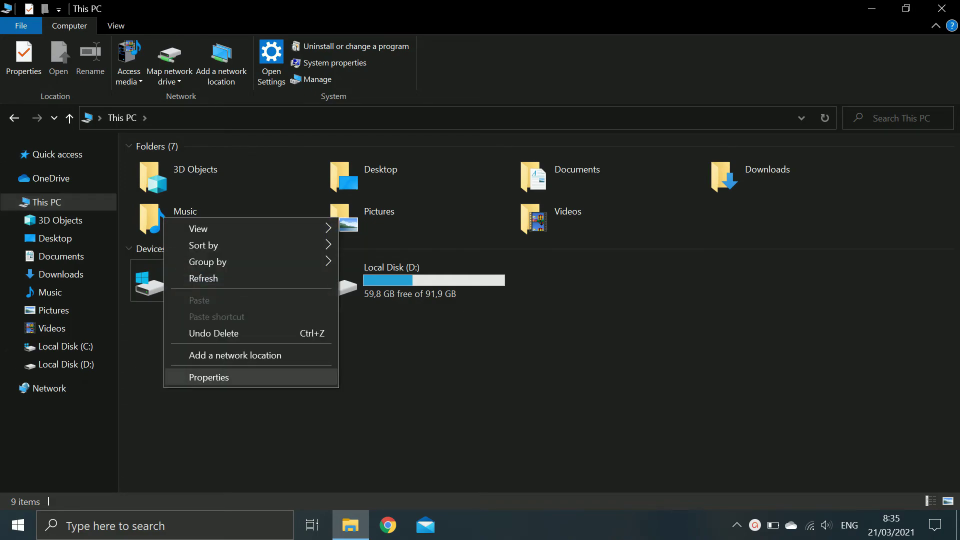
left_click(204, 278)
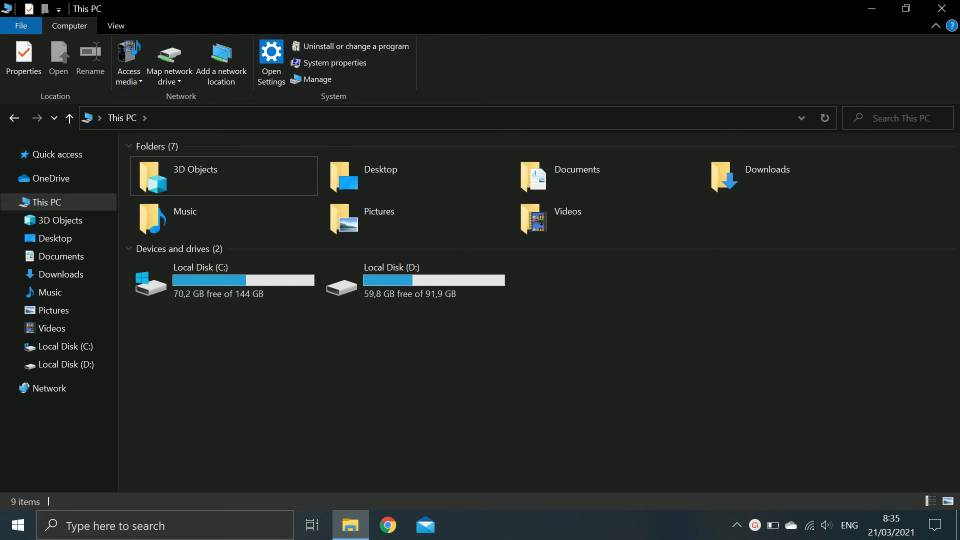
key("shift+F10")
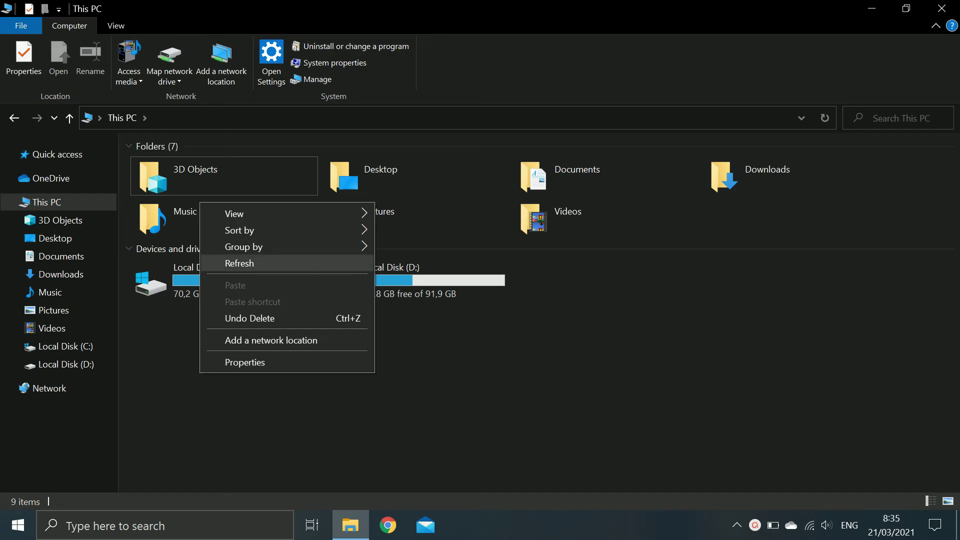
key("Escape")
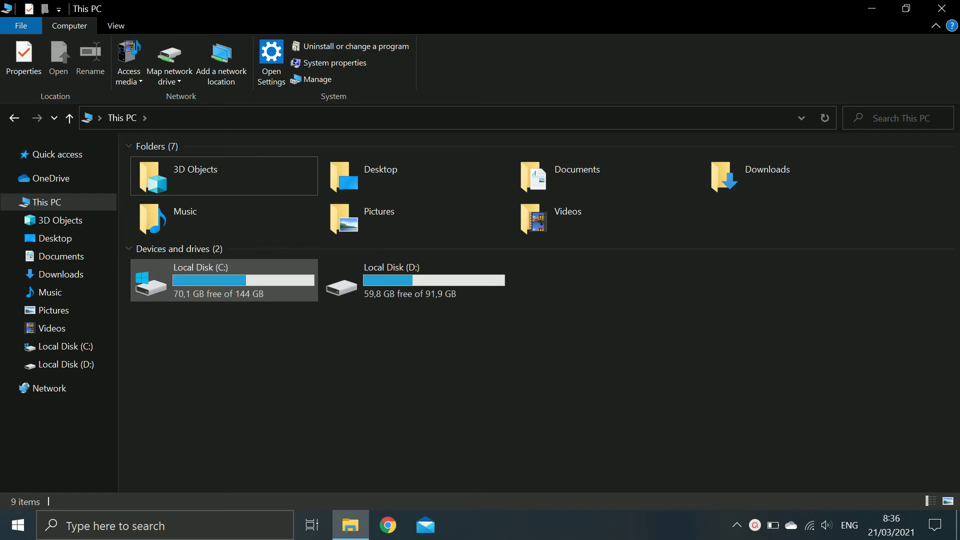